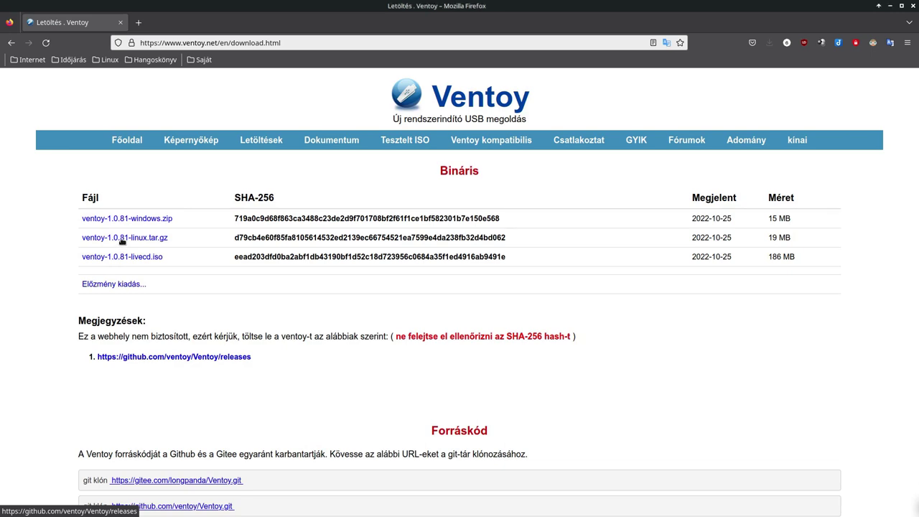
Step: Download ventoy-1.0.81-linux.tar.gz from the Ventoy GitHub releases page and close the browser
key("Return")
scroll(396, 261, "down", 5)
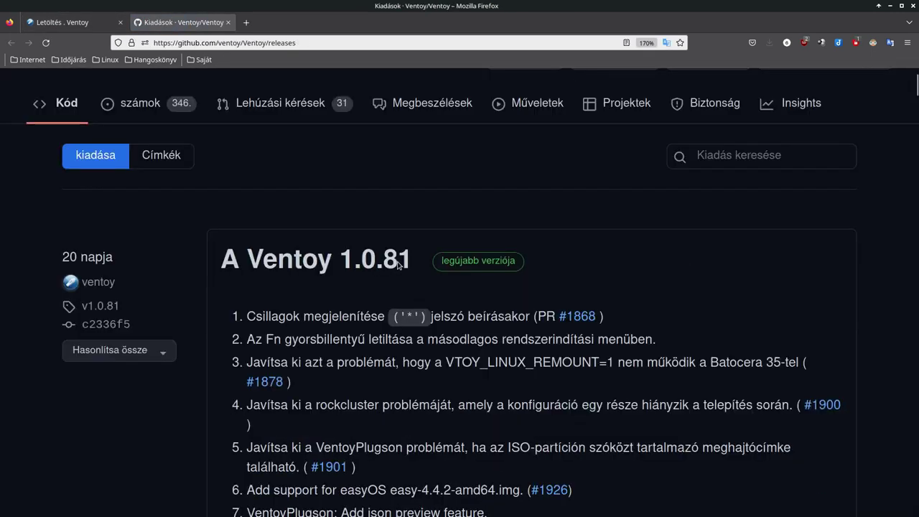
scroll(396, 262, "down", 10)
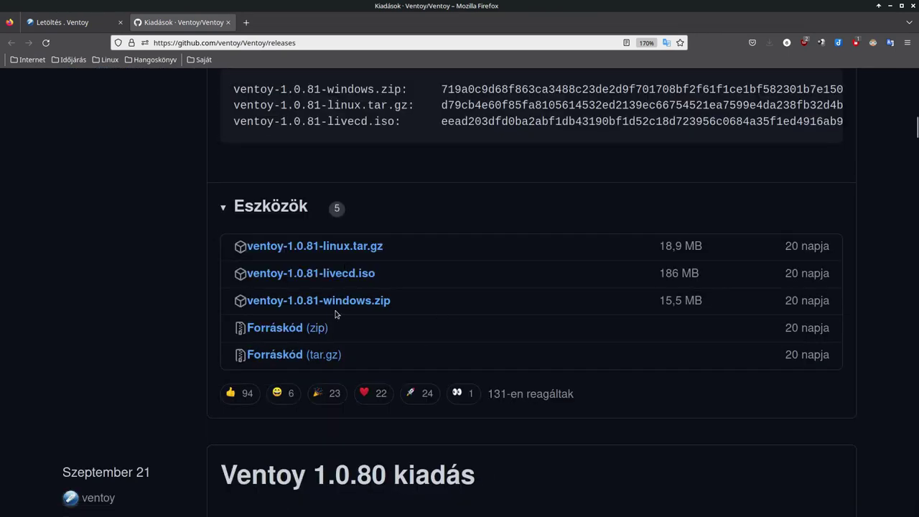
left_click(341, 247)
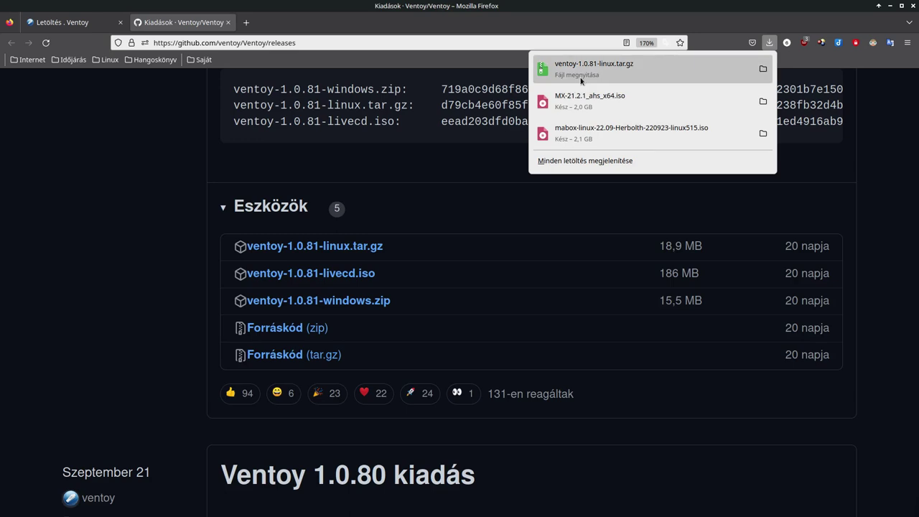
left_click(499, 215)
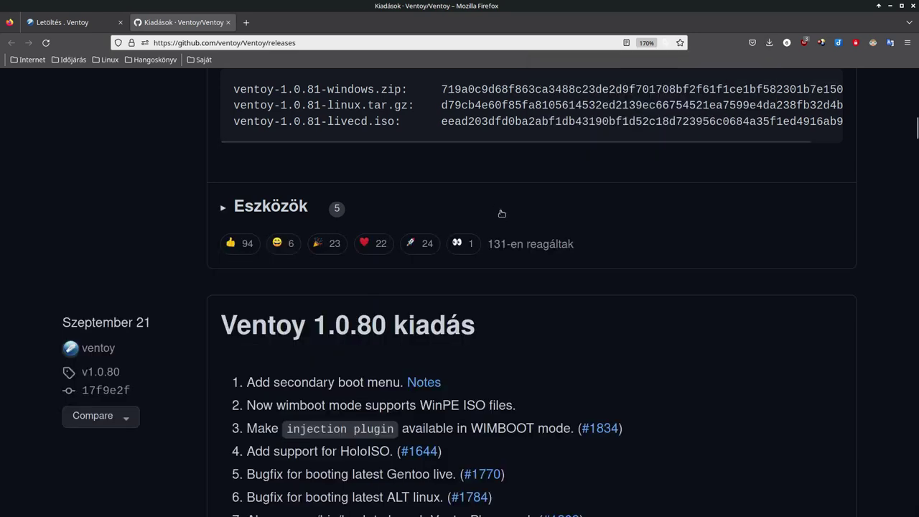
left_click(913, 6)
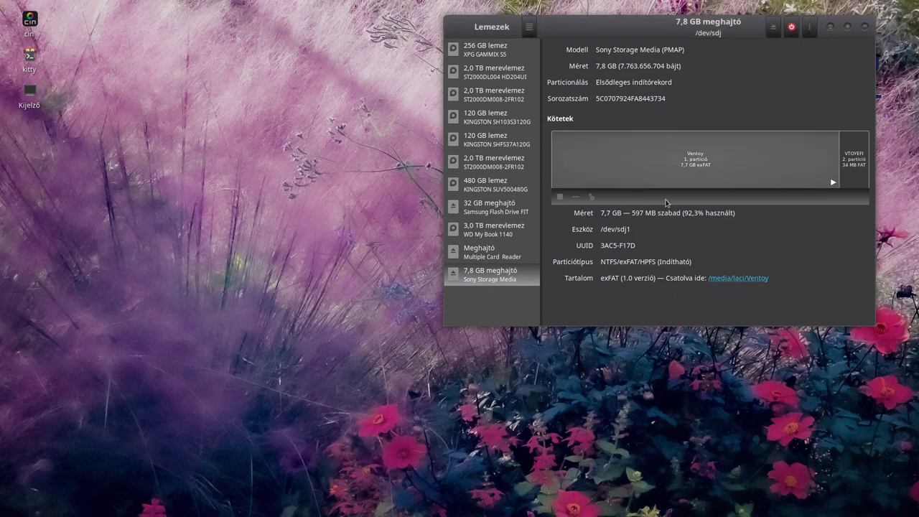
Step: Delete both the Ventoy and VTOYEFI partitions from the 7.8 GB Sony Storage Media drive
left_click(574, 198)
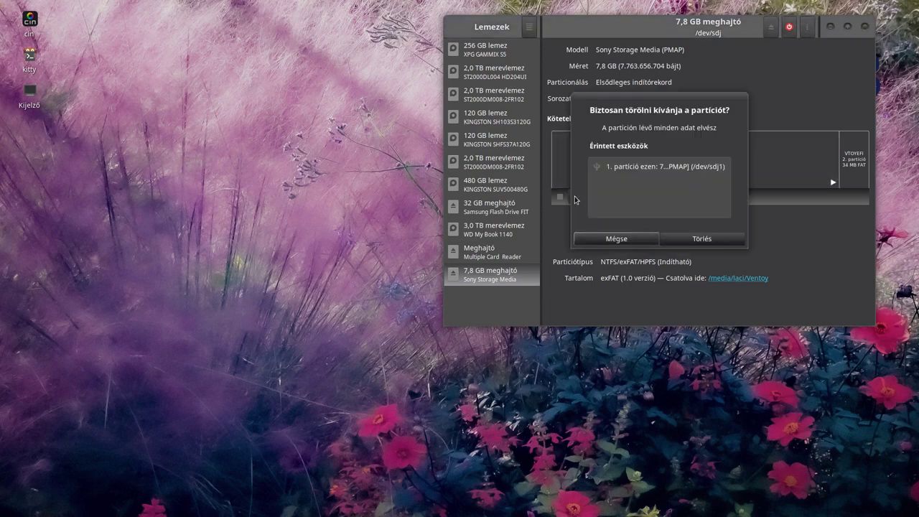
left_click(707, 238)
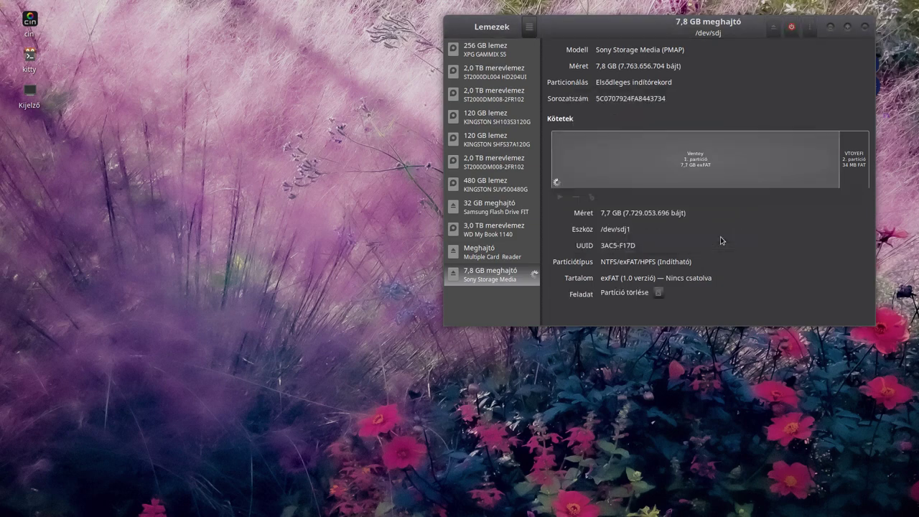
left_click(859, 165)
left_click(578, 200)
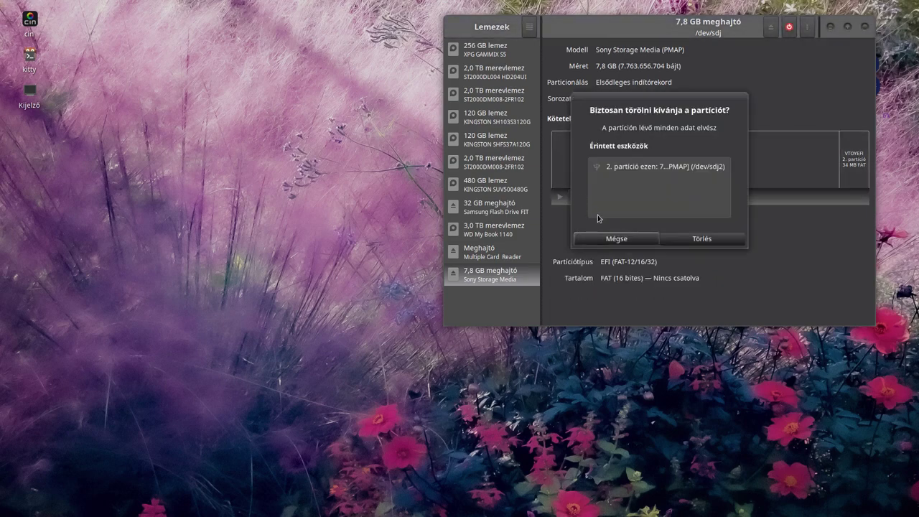
left_click(708, 241)
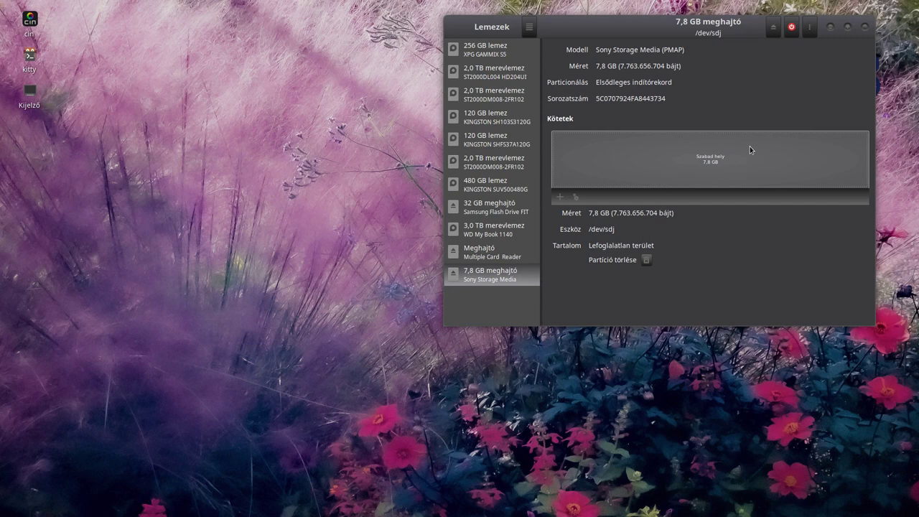
Step: Create a 7764 MB FAT partition without a volume name on the Sony drive, and close the volume's file window and the disk utility
left_click(559, 196)
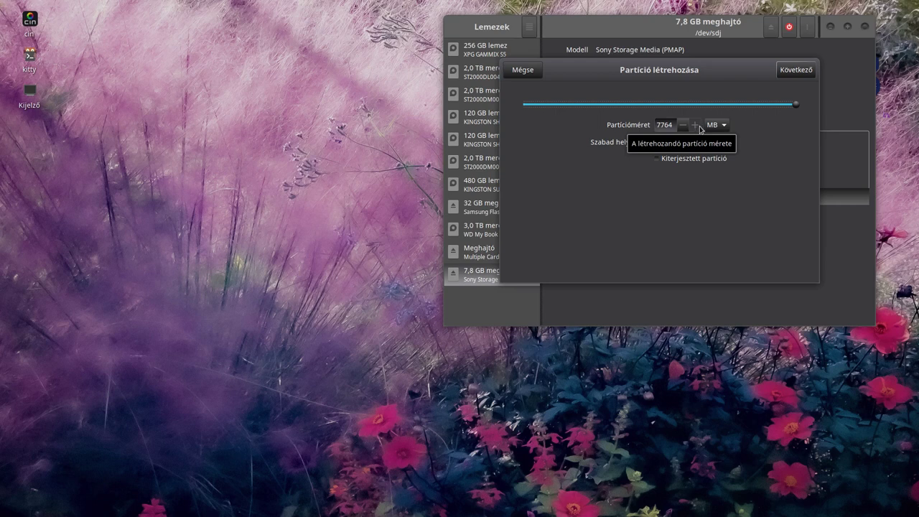
left_click(785, 75)
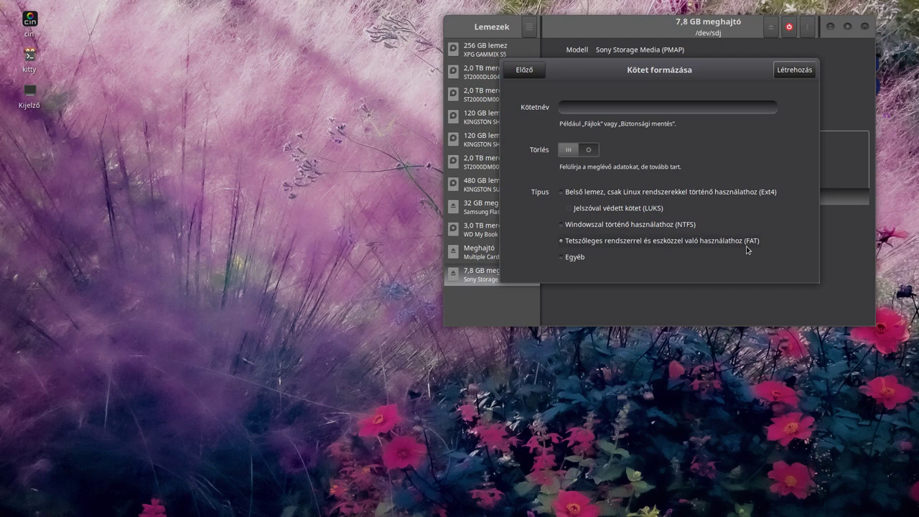
left_click(796, 71)
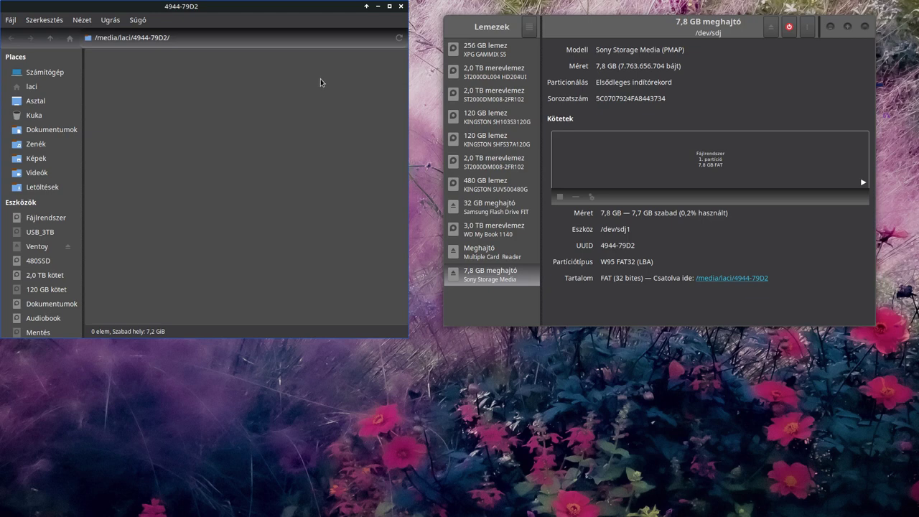
left_click(400, 9)
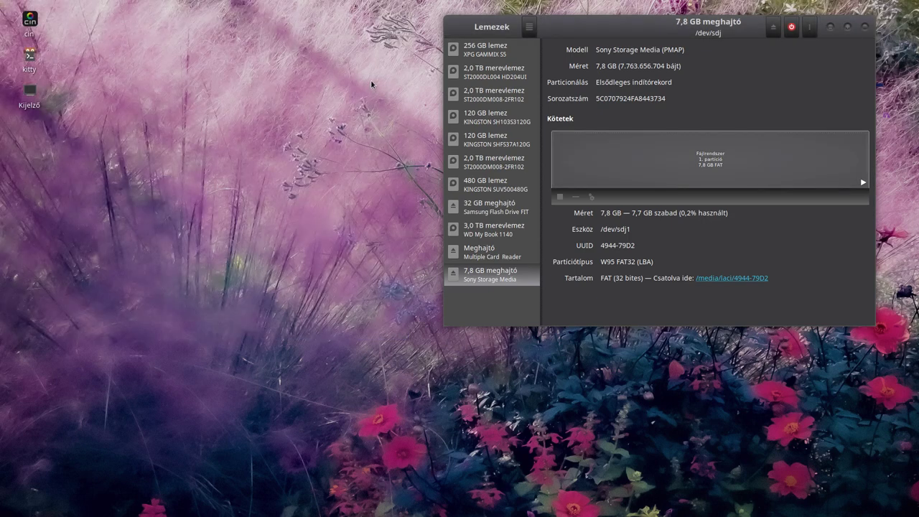
left_click(864, 27)
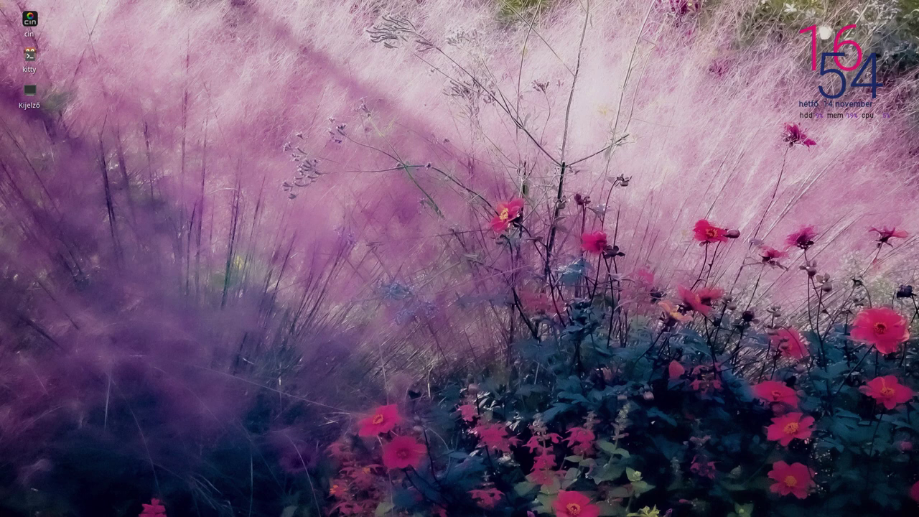
Step: Open ventoy-1.0.81-linux.tar.gz from the Letöltések folder in the archive manager and extract its root folder into Letöltések
left_click_drag(753, 104, 494, 44)
left_click(622, 45)
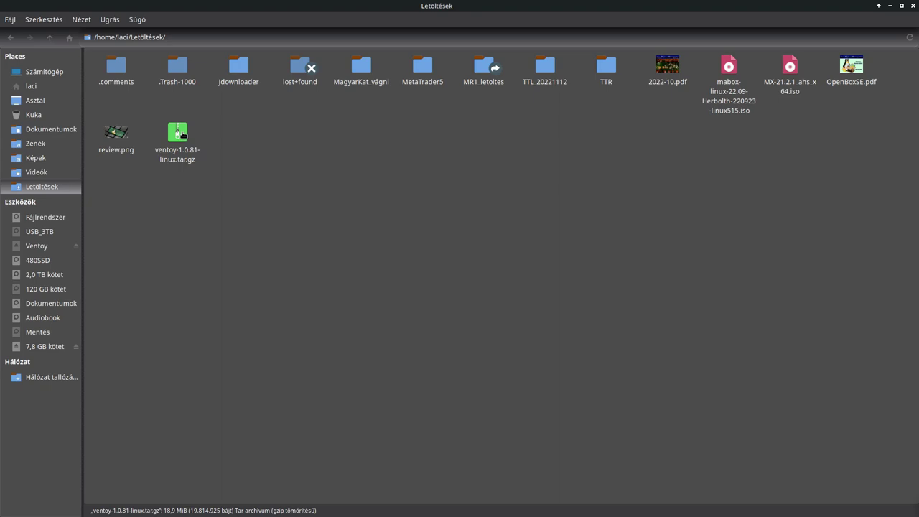
right_click(183, 134)
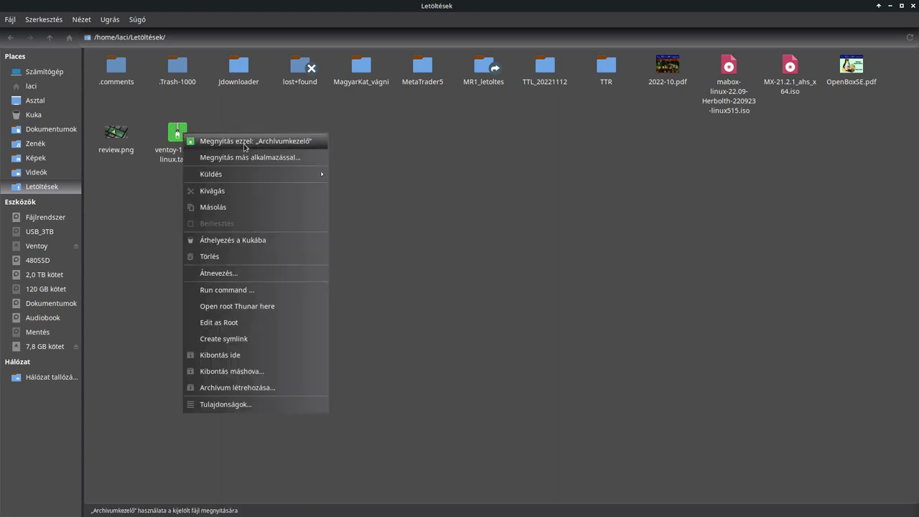
left_click(193, 140)
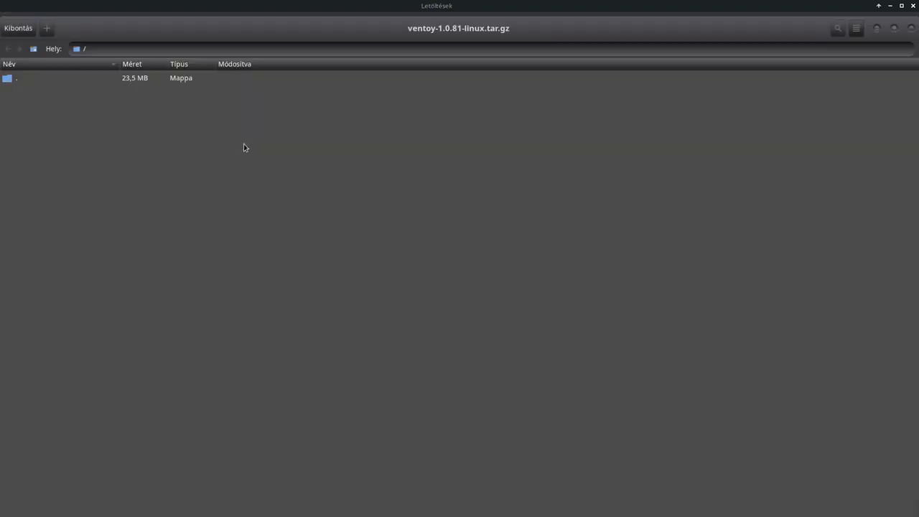
left_click(22, 81)
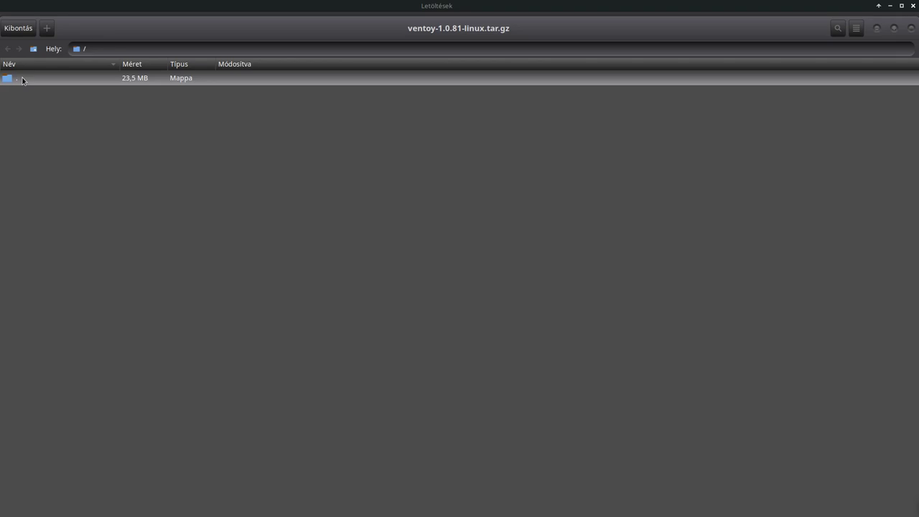
right_click(23, 80)
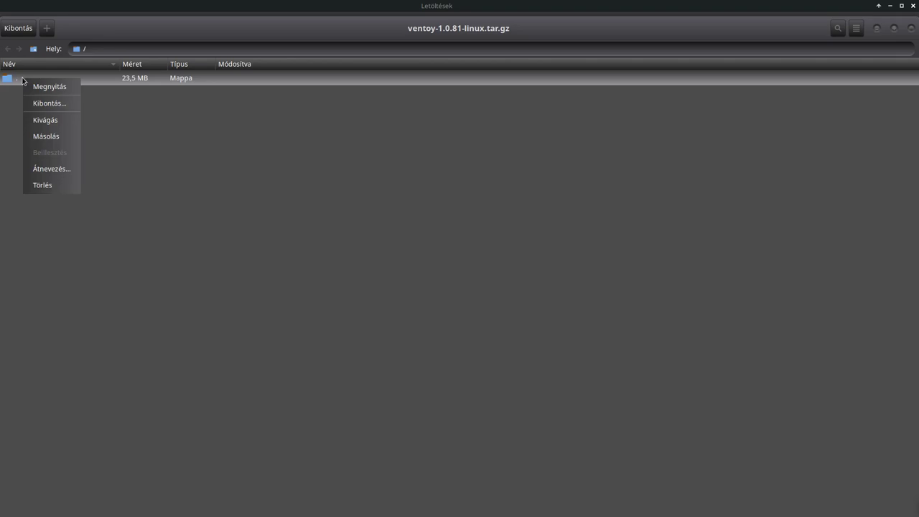
left_click(66, 102)
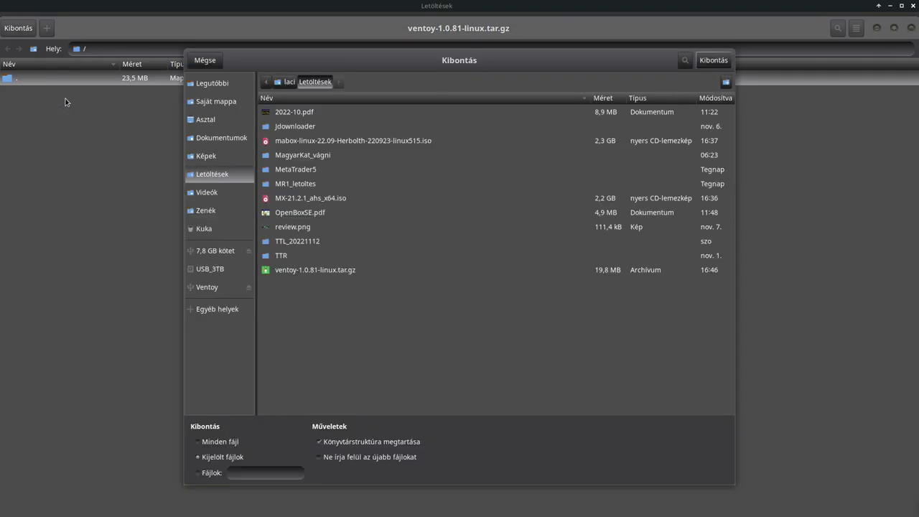
left_click(720, 61)
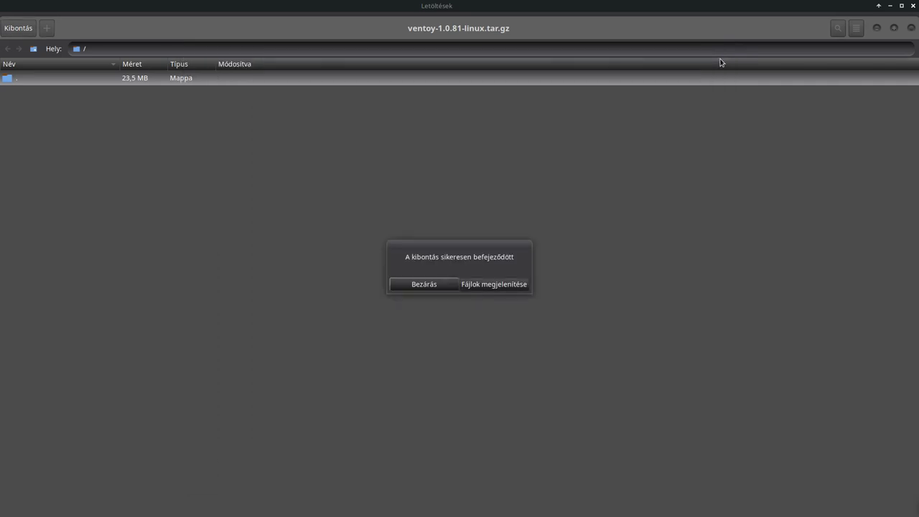
Step: Show the extracted files and open the ventoy-1.0.81 folder inside Letöltések
left_click(505, 286)
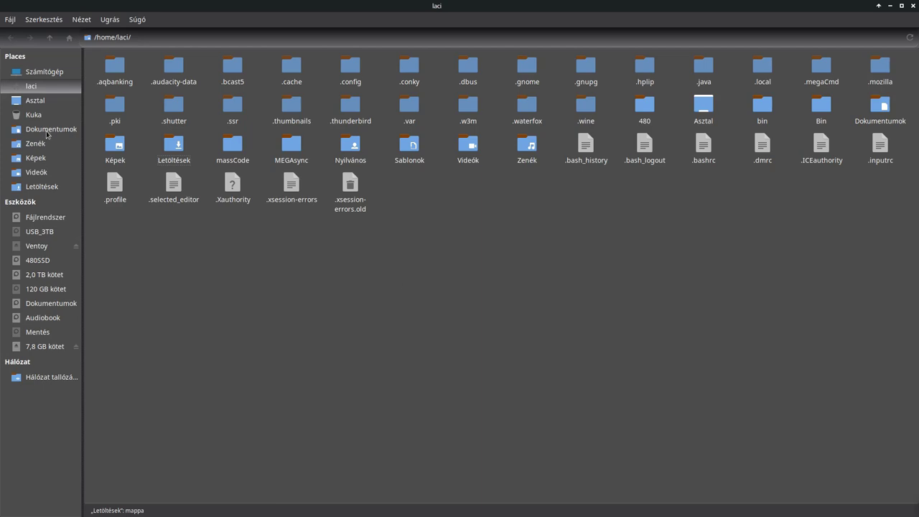
left_click(38, 185)
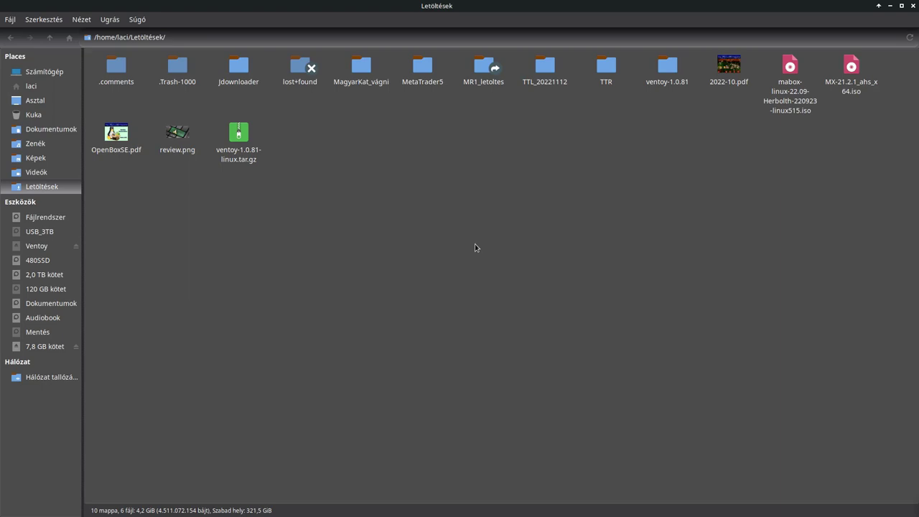
left_click(674, 69)
double_click(674, 70)
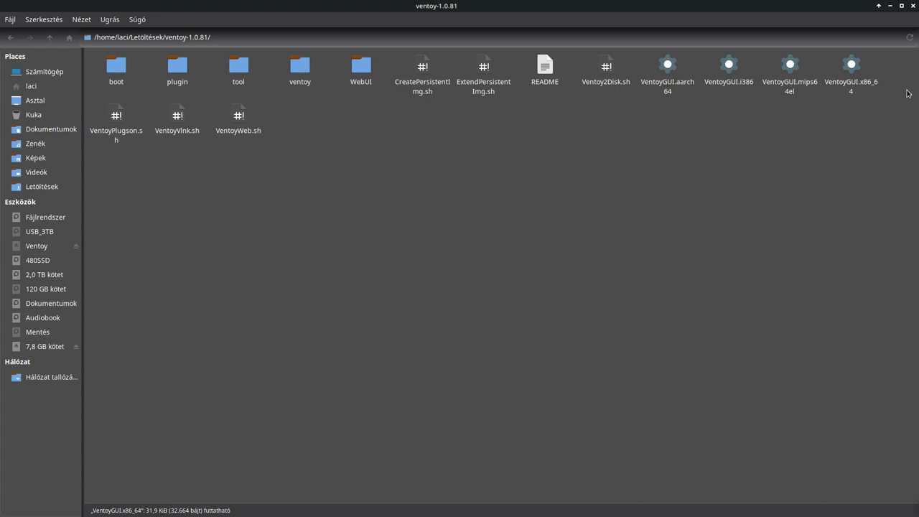
Step: Run VentoyGUI.x86_64 and authenticate as super user with the account password
right_click(847, 71)
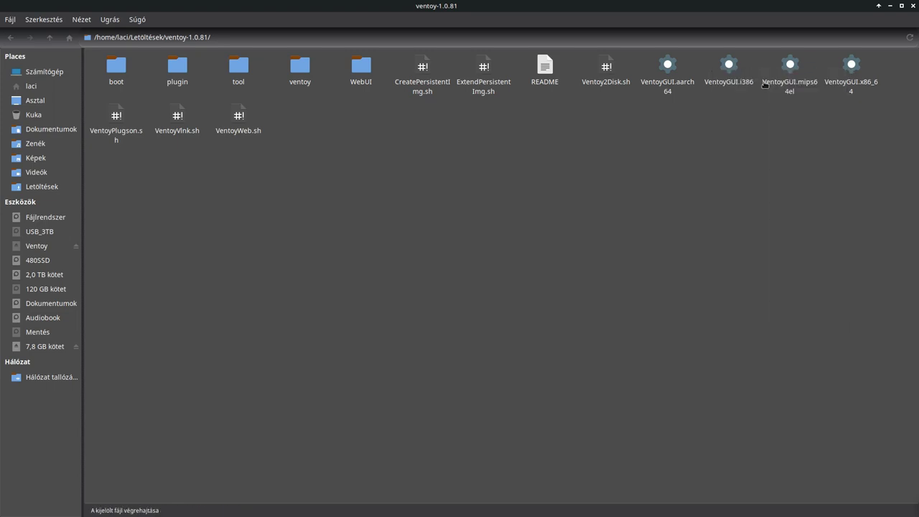
left_click(759, 81)
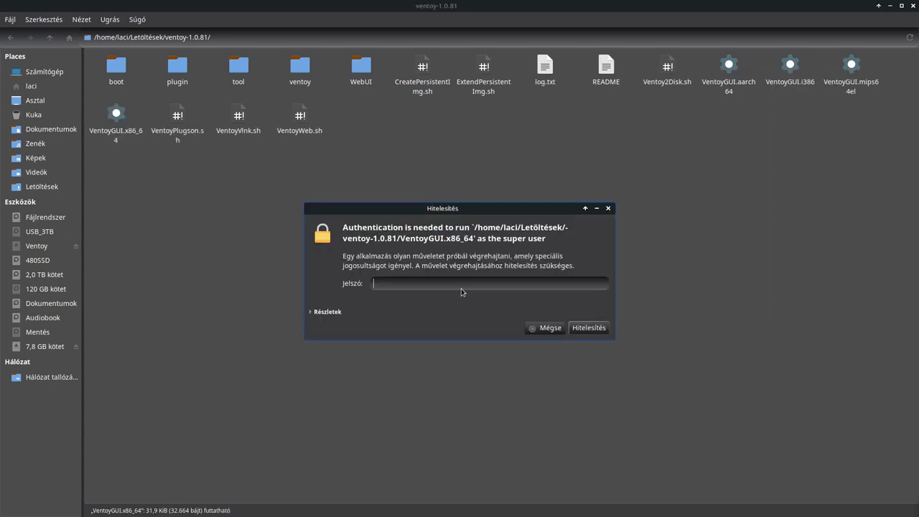
type("•••••••")
key("Return")
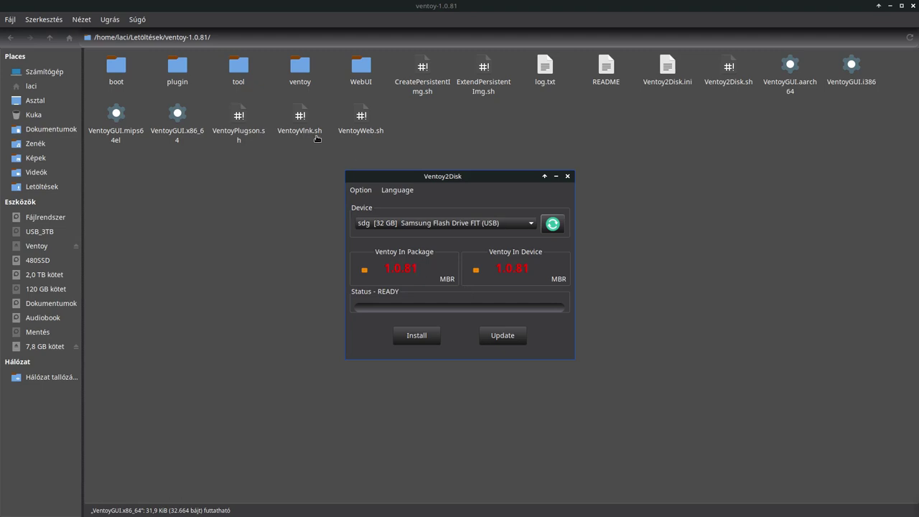
Step: Switch the Ventoy2Disk language to Hungarian and select the device sdj [8 GB] Sony Storage Media (USB)
left_click(411, 191)
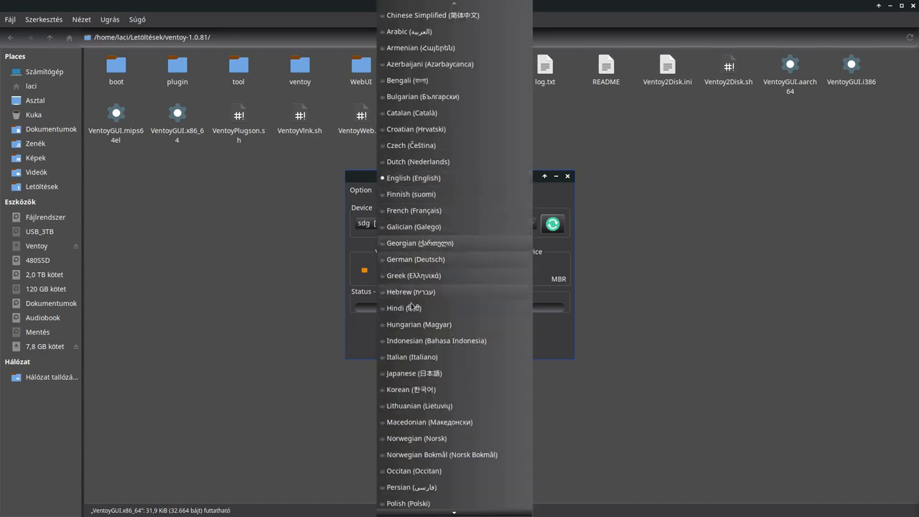
left_click(406, 324)
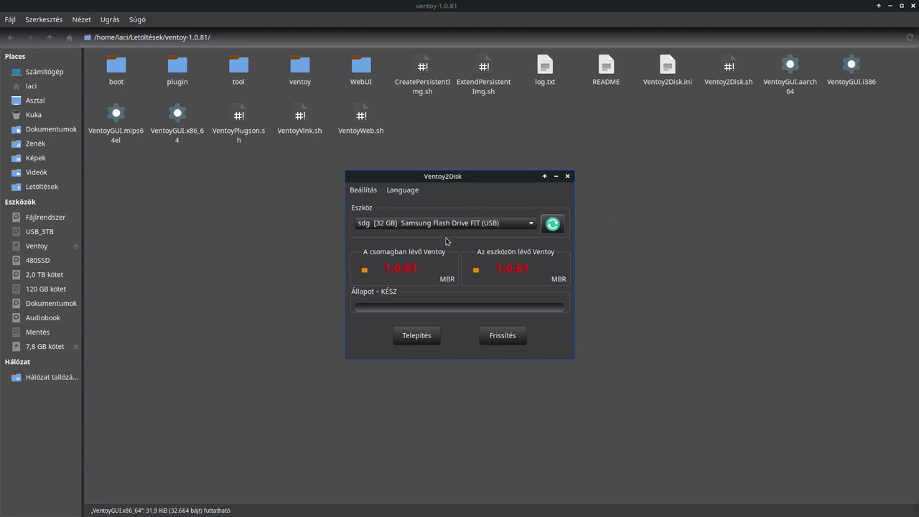
left_click(534, 227)
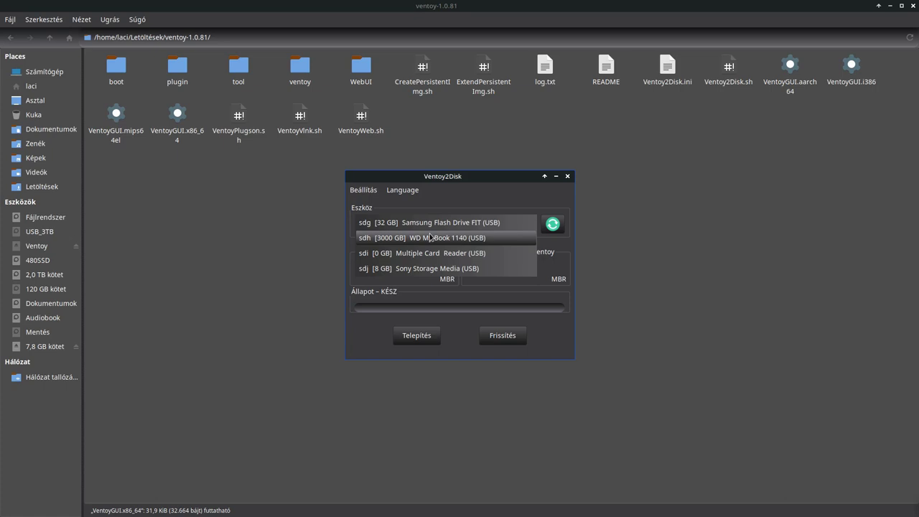
left_click(413, 269)
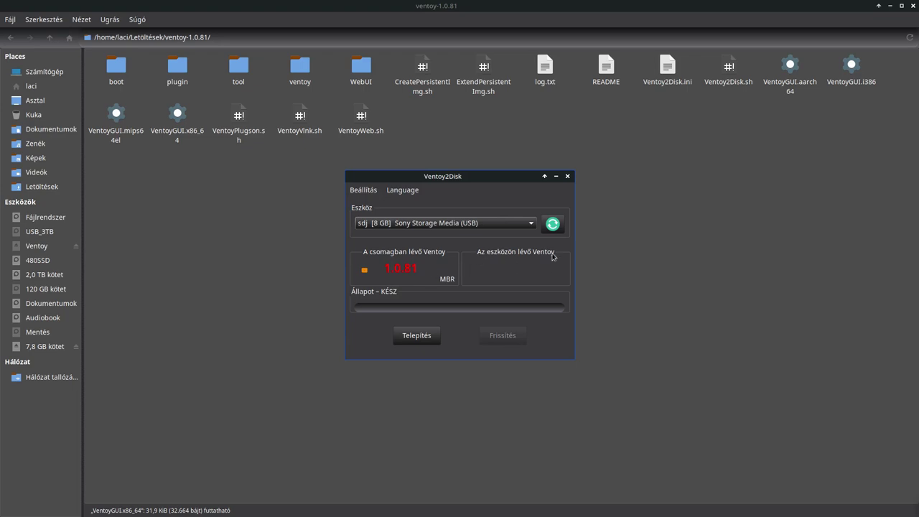
Step: Check the Ventoy version on the sdg [32 GB] Samsung Flash Drive FIT and reselect sdj [8 GB] Sony Storage Media
left_click(518, 224)
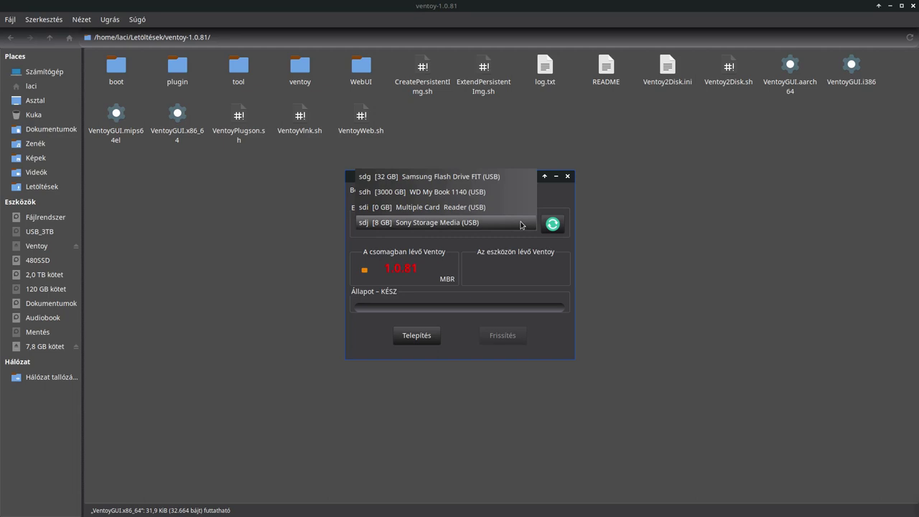
left_click(494, 180)
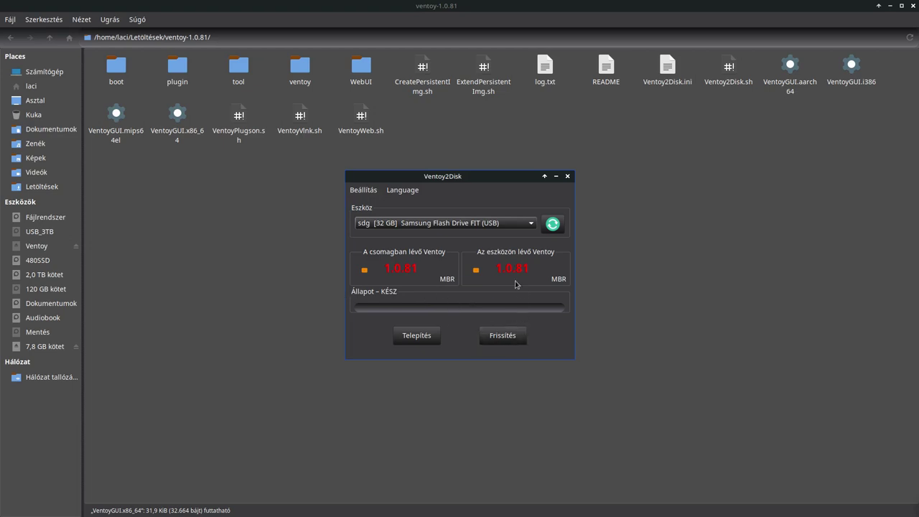
left_click(477, 227)
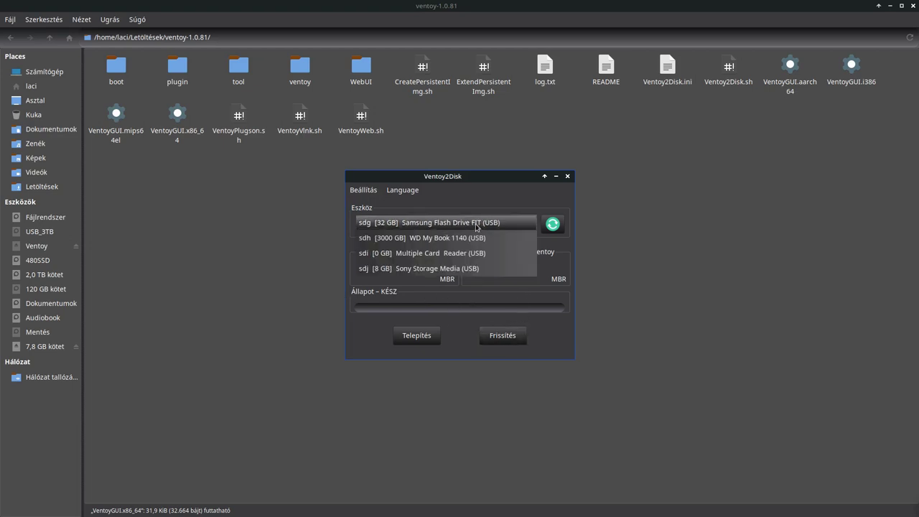
left_click(470, 268)
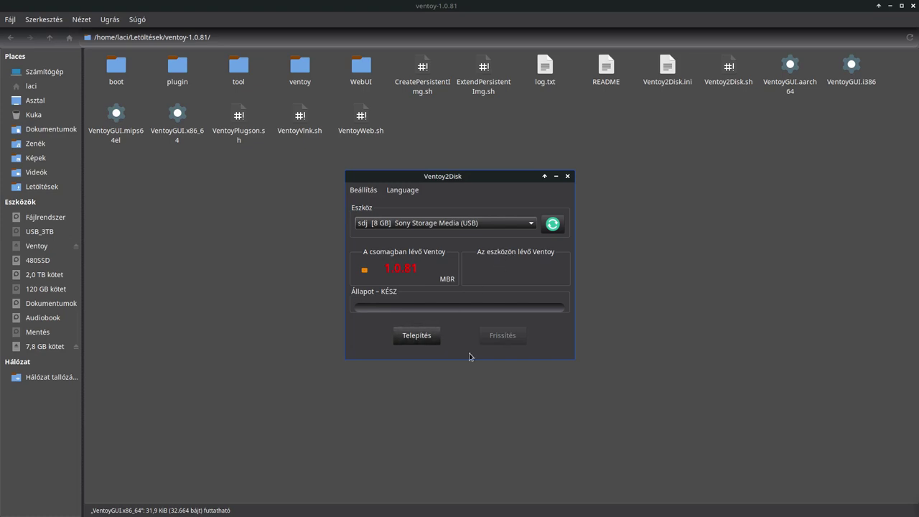
Step: Install Ventoy 1.0.81 on the sdj [8 GB] Sony Storage Media and accept both confirmations that the drive will be formatted
left_click(415, 335)
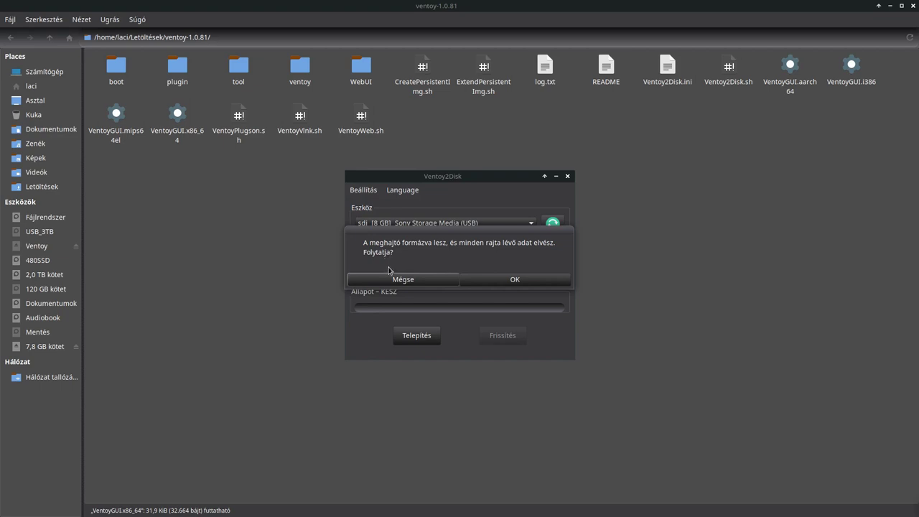
left_click(500, 279)
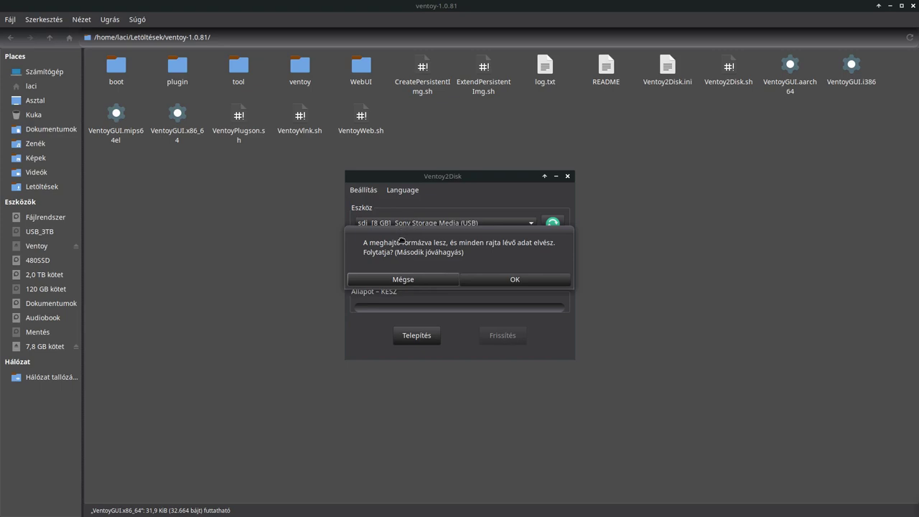
left_click_drag(401, 235, 406, 287)
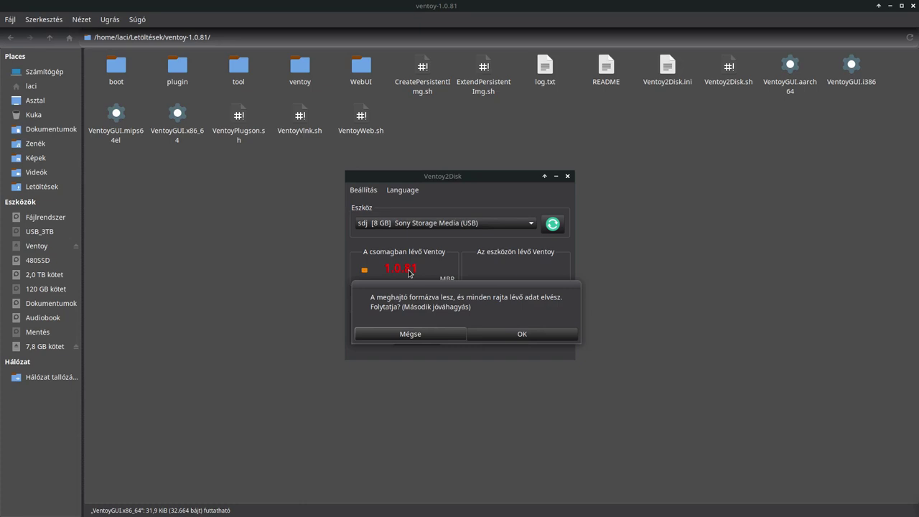
left_click(514, 334)
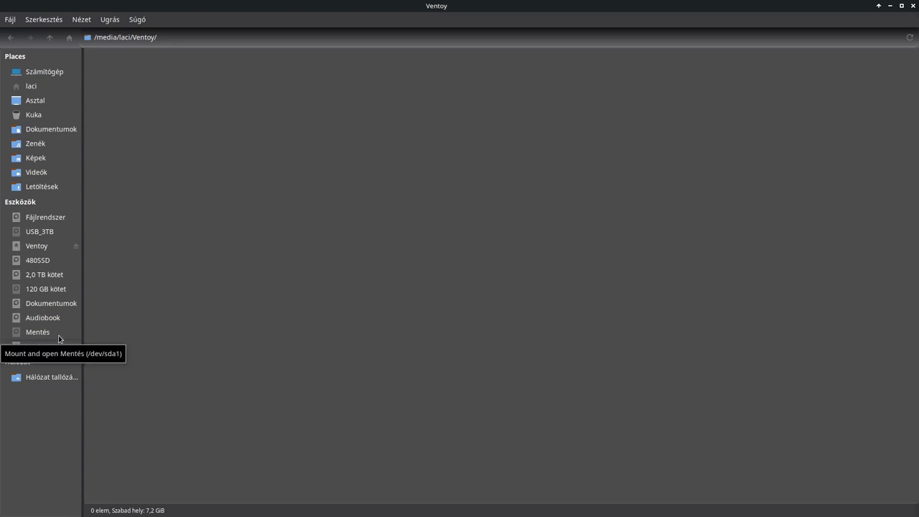
Step: Copy mabox-linux-22.09-Herbolth-220923-linux515.iso and MX-21.2.1_ahs_x64.iso from Letöltések to the newly created Ventoy USB volume
left_click(36, 346)
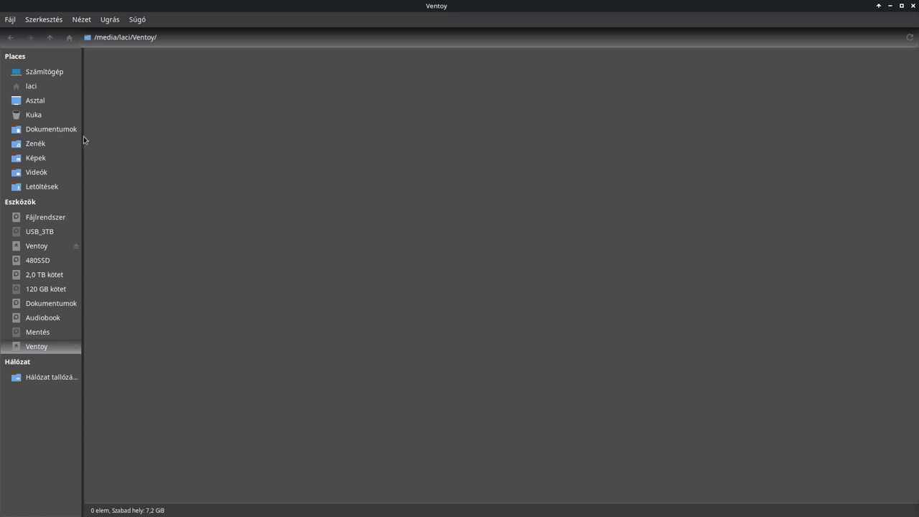
left_click(41, 189)
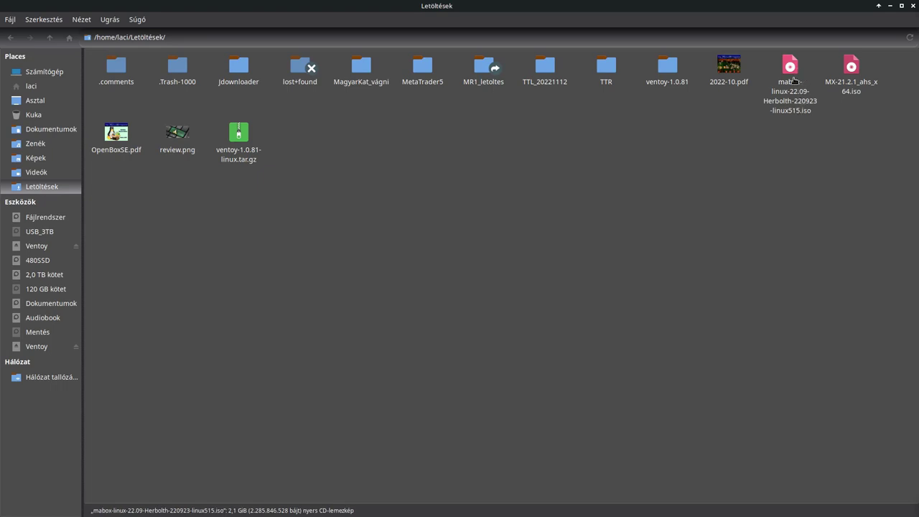
mouse_move(770, 51)
left_mouse_down()
mouse_move(885, 146)
mouse_move(747, 74)
mouse_move(754, 44)
left_mouse_up()
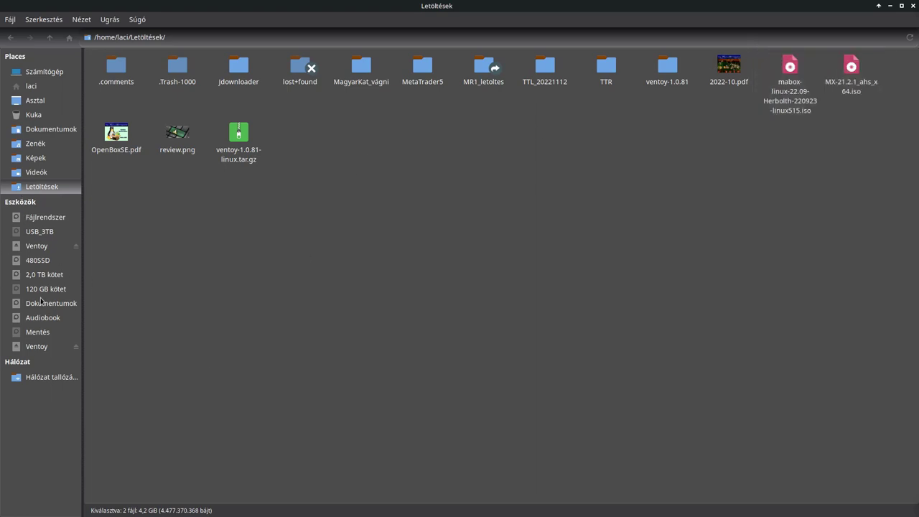
left_click(38, 347)
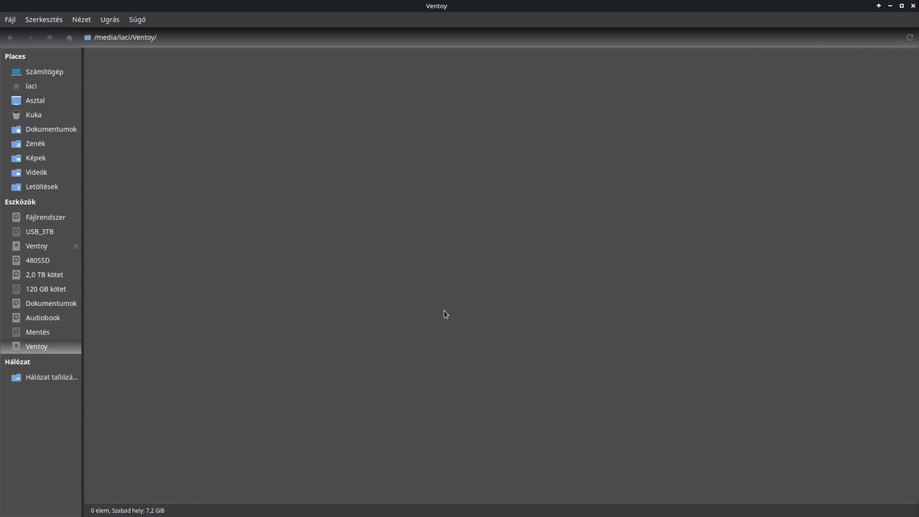
key("ctrl+v")
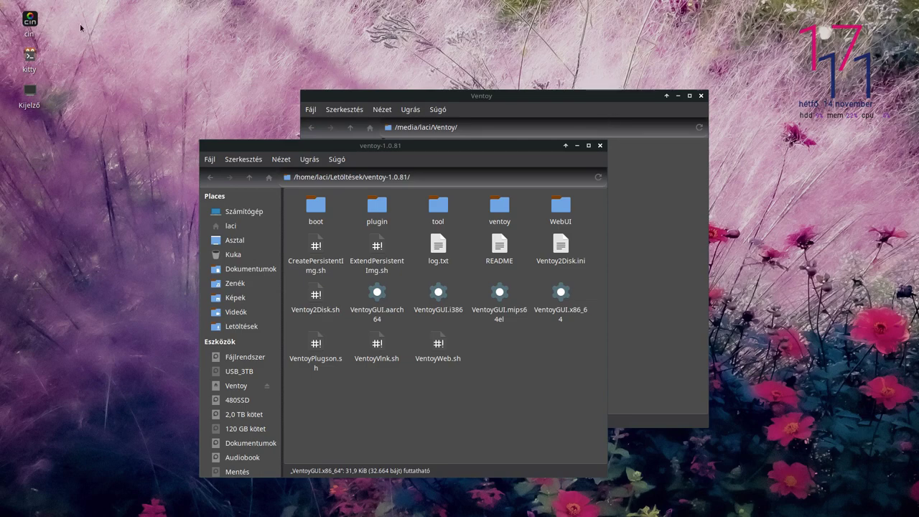
Step: Open the kitty terminal from the desktop and run the sync command to flush pending writes to the USB drive
double_click(38, 59)
type("sync")
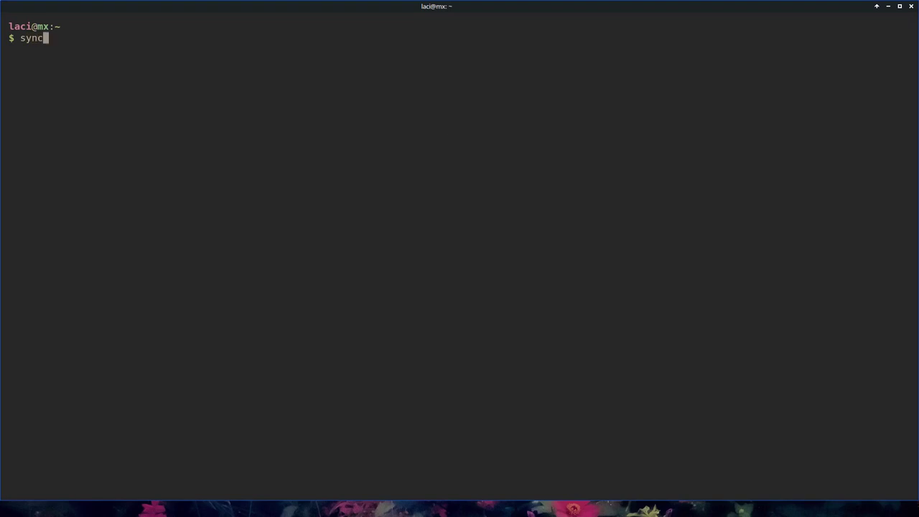
key("Return")
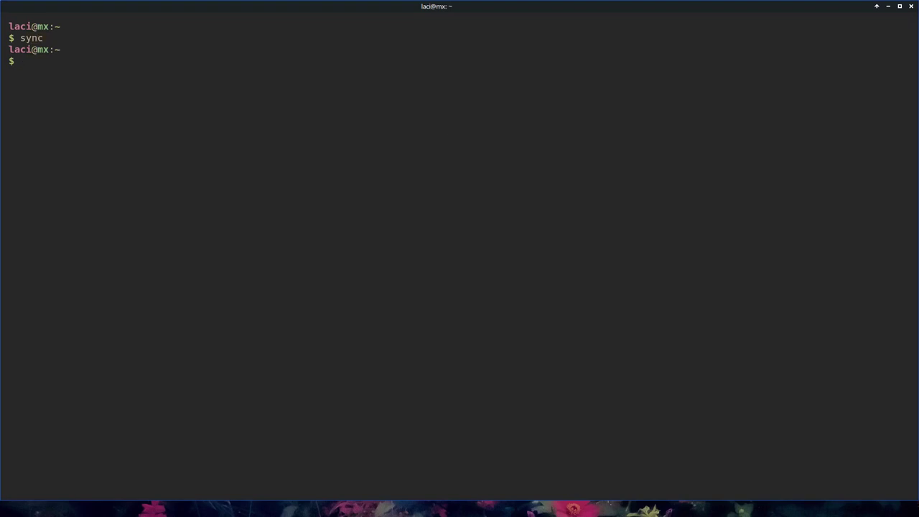